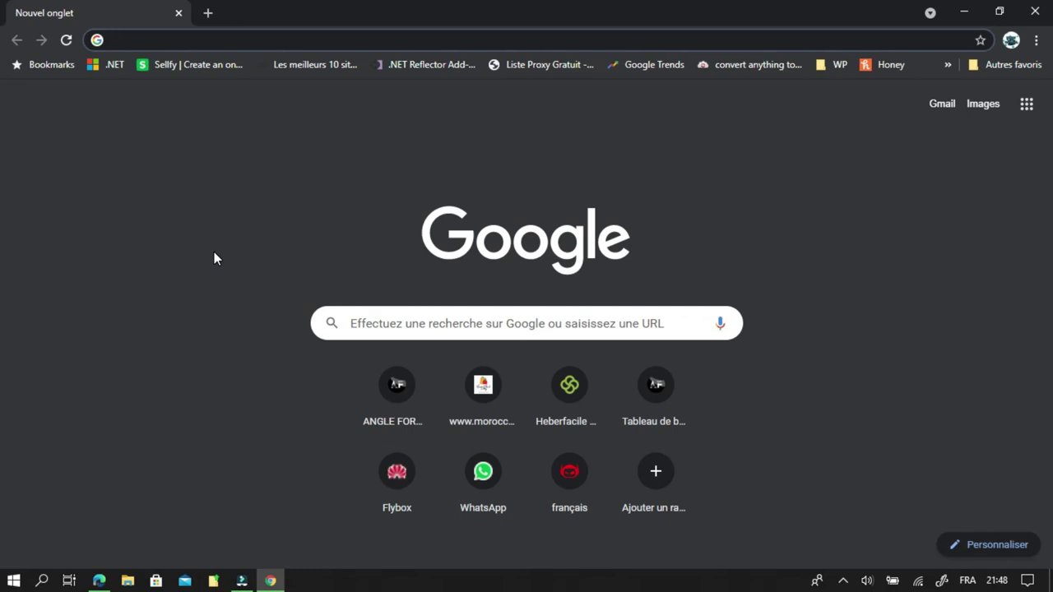
# Go to the website cloudaccess.net and dismiss the translation offer
pyautogui.click(285, 38)
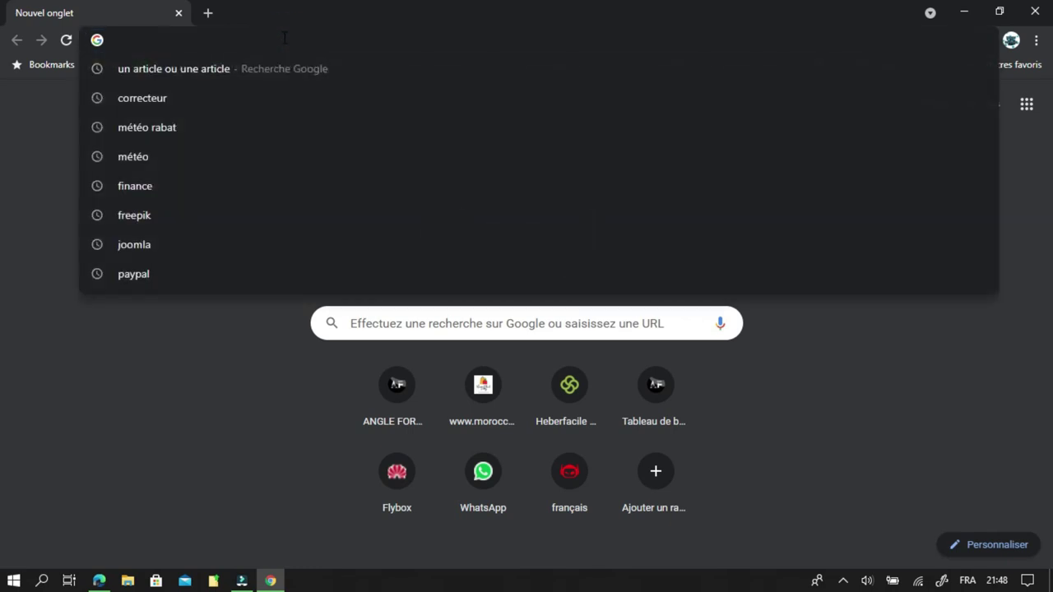
pyautogui.write('cloudaccess.net')
pyautogui.press('Return')
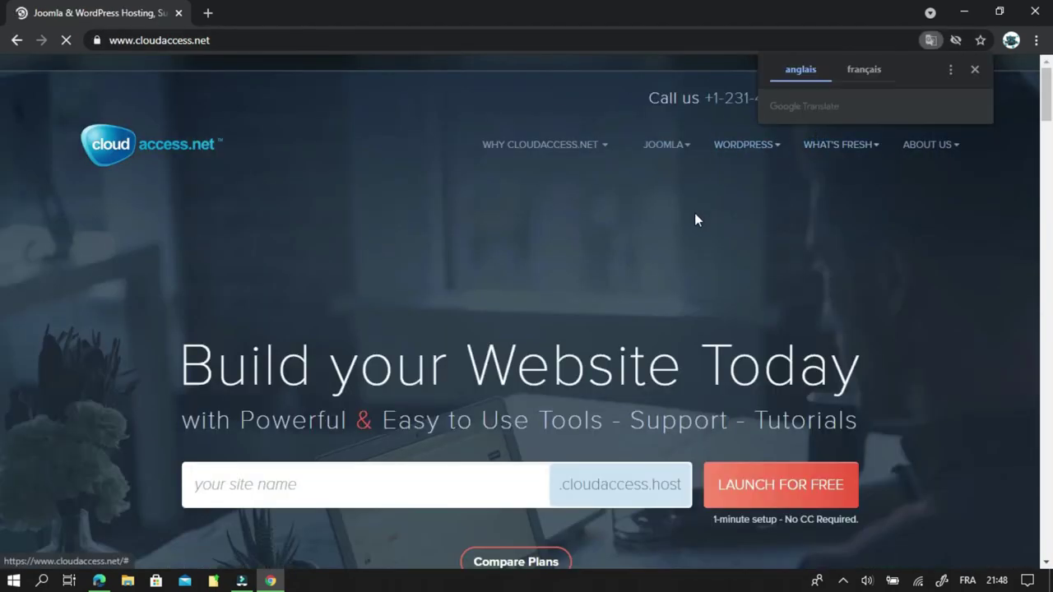
pyautogui.click(974, 71)
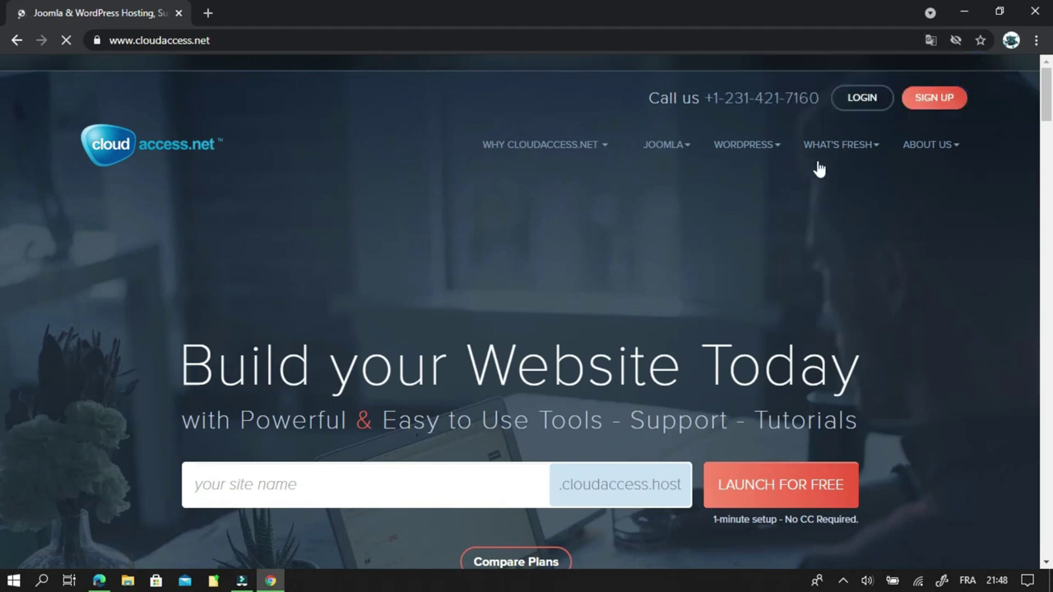
# Log in to the CloudAccess.net client area with the prefilled email and password
pyautogui.click(863, 102)
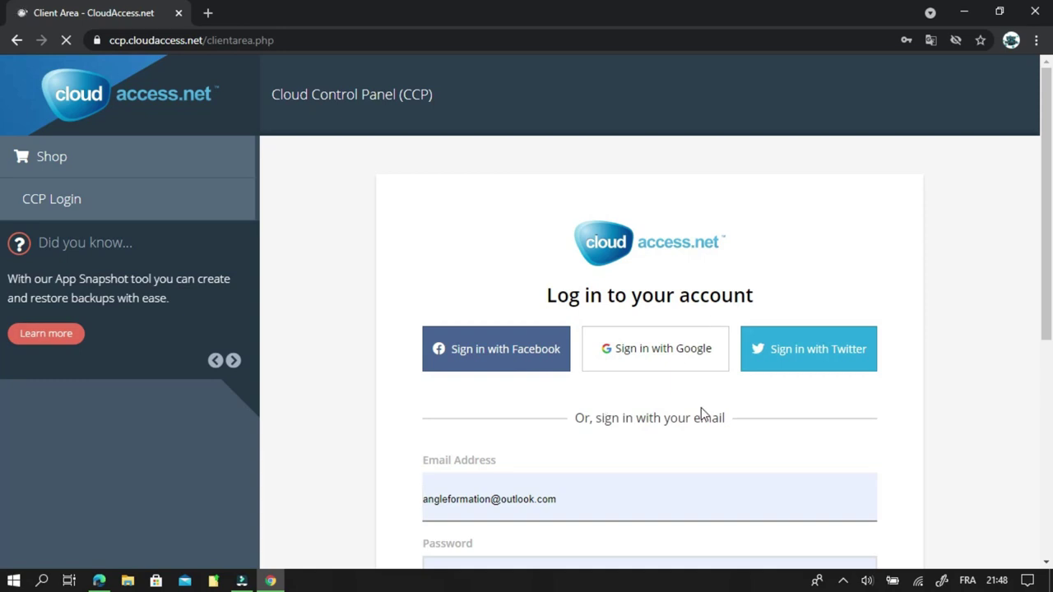
pyautogui.scroll(-2, 702, 407)
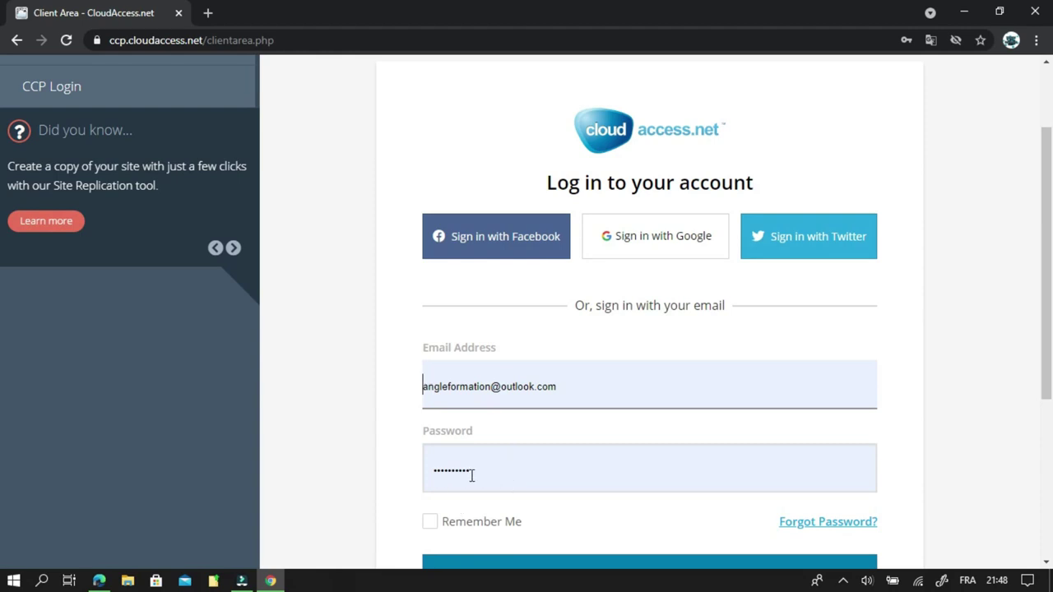
pyautogui.scroll(-2, 647, 518)
pyautogui.click(646, 454)
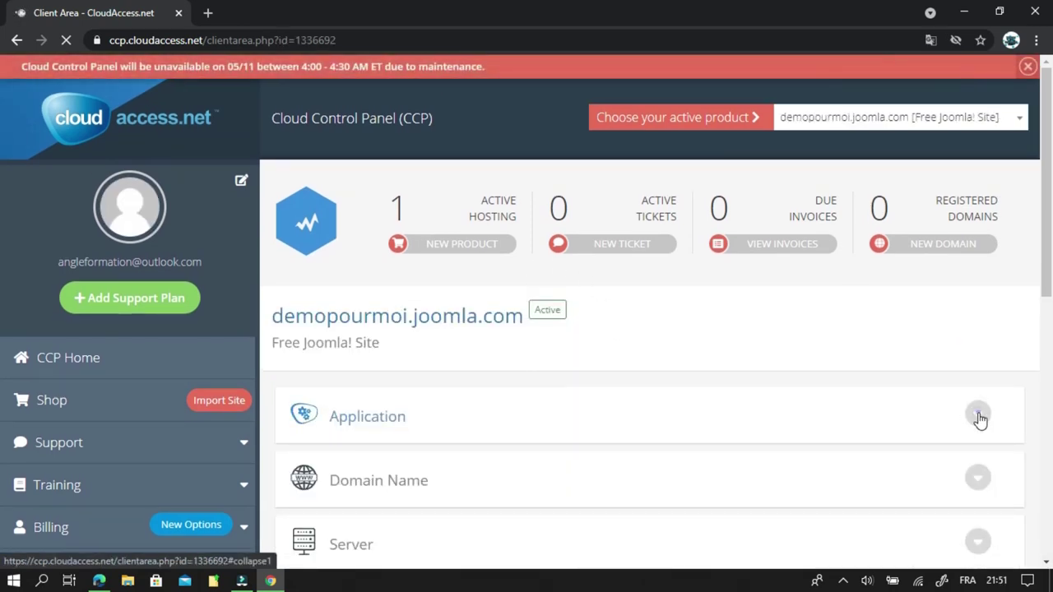
# Log in to the Joomla administration from the Application options of the demopourmoi.joomla.com site
pyautogui.click(979, 419)
pyautogui.scroll(-2, 580, 446)
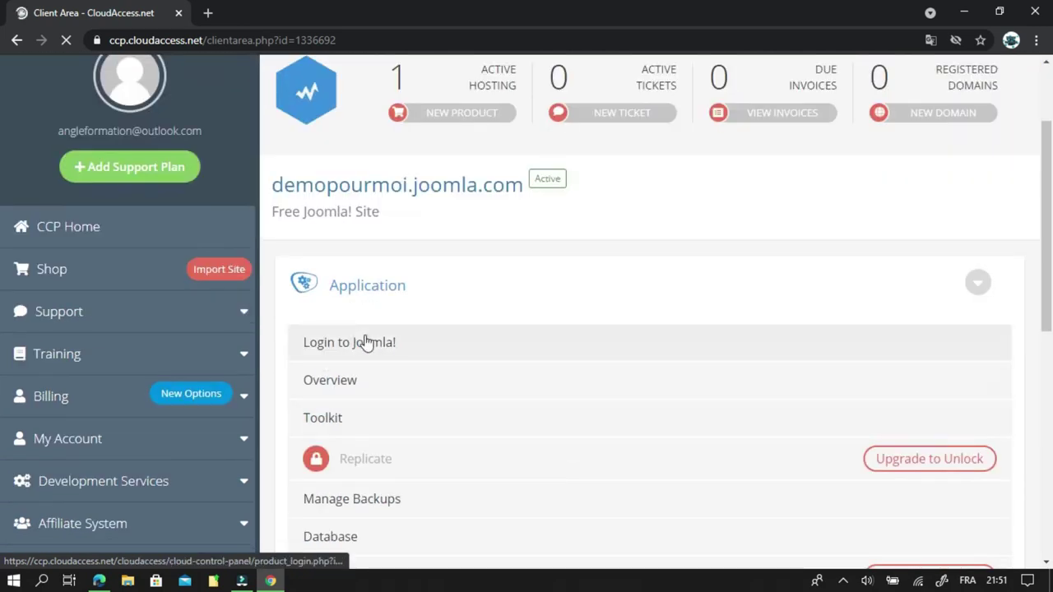
pyautogui.click(367, 342)
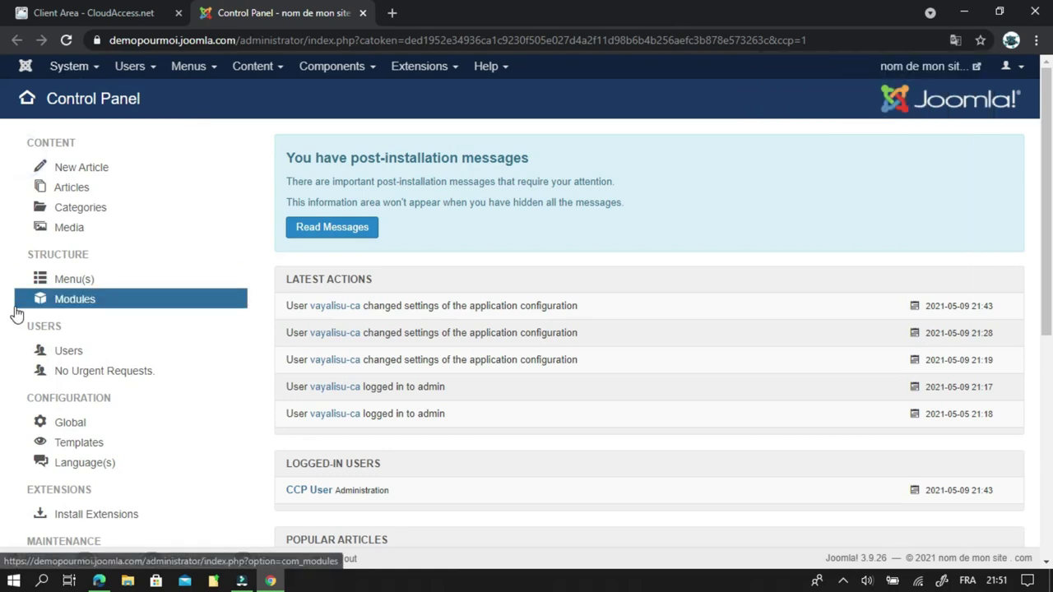
# Make French (France) the default language for the Joomla Administrator interface
pyautogui.click(74, 470)
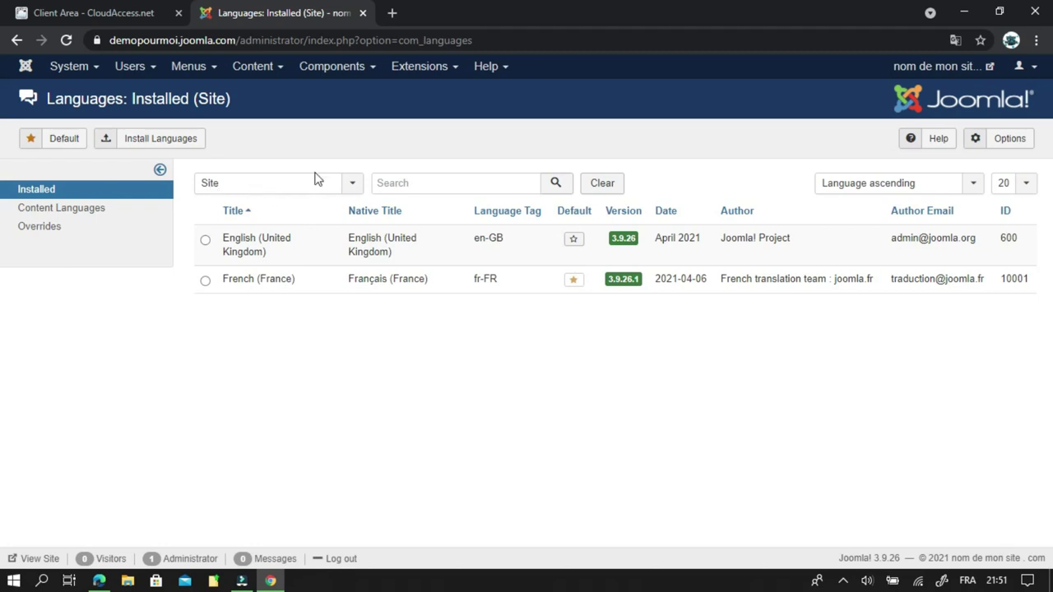
pyautogui.click(356, 184)
pyautogui.click(266, 224)
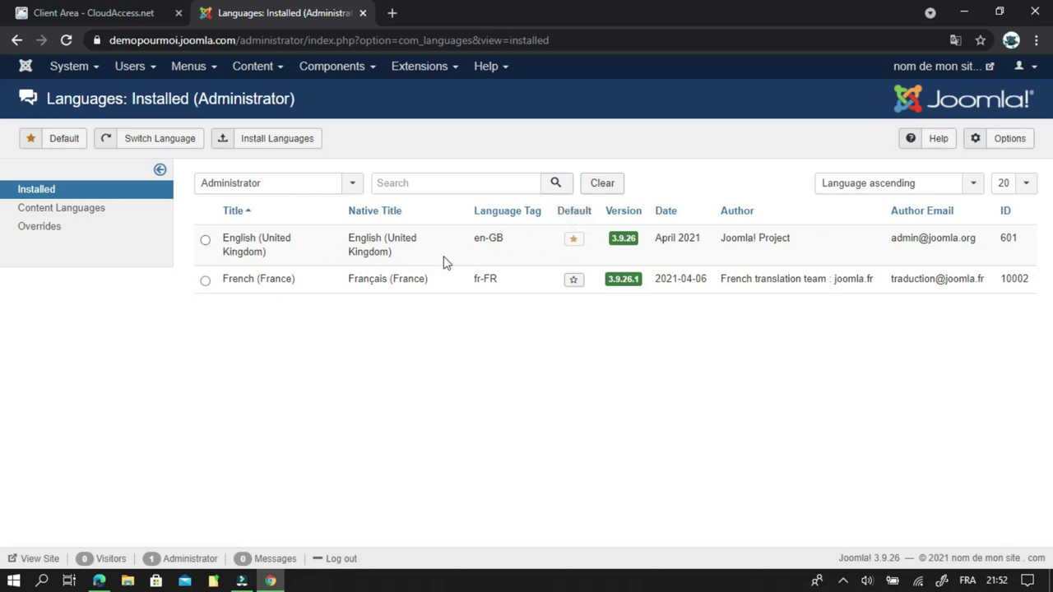
pyautogui.click(573, 280)
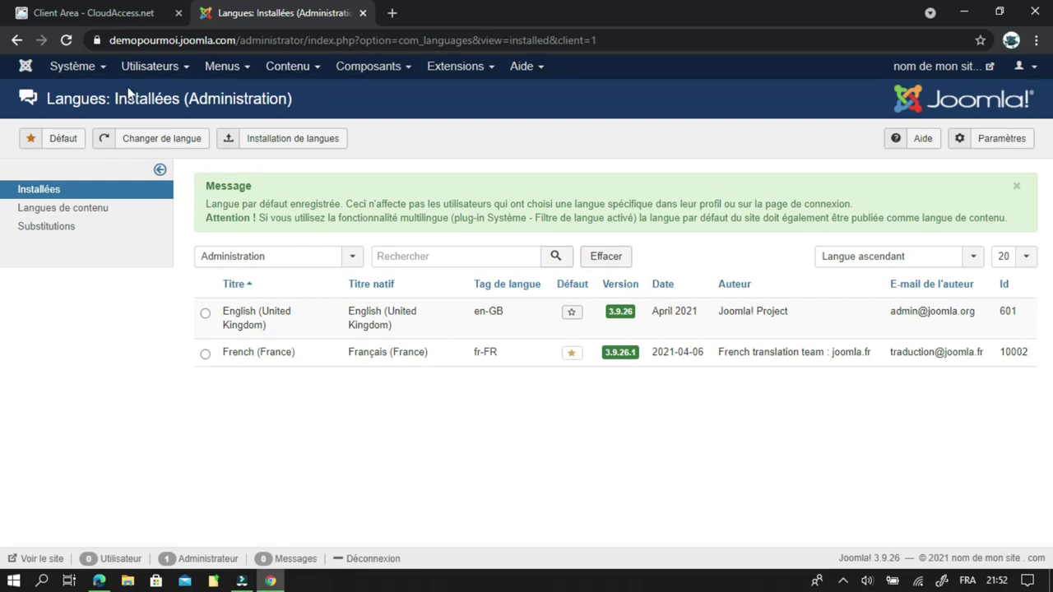
# Change the site name to DEMO POUR MOI in Joomla's global configuration
pyautogui.click(26, 71)
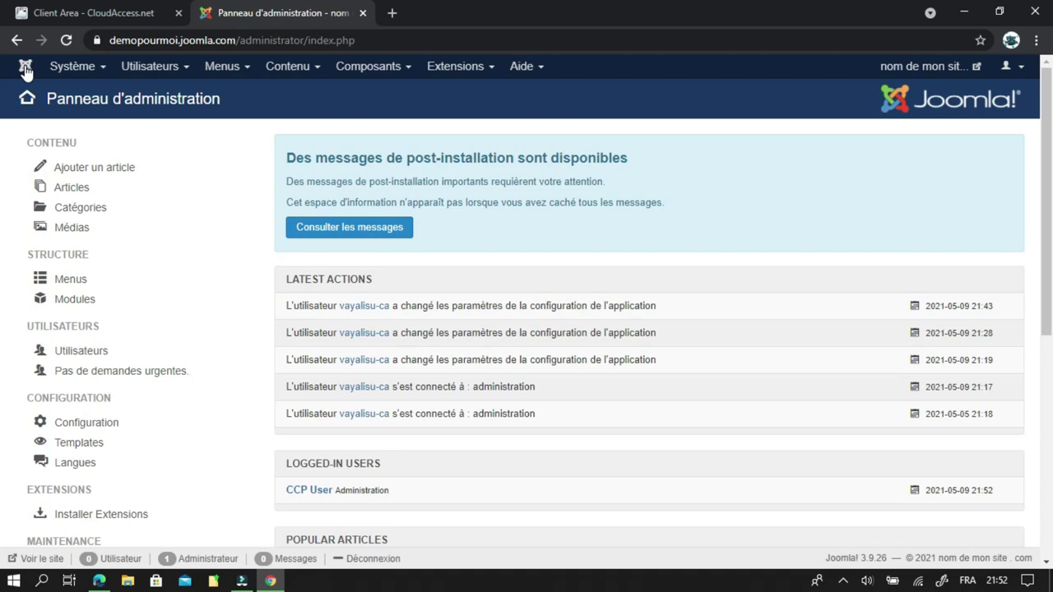
pyautogui.click(112, 425)
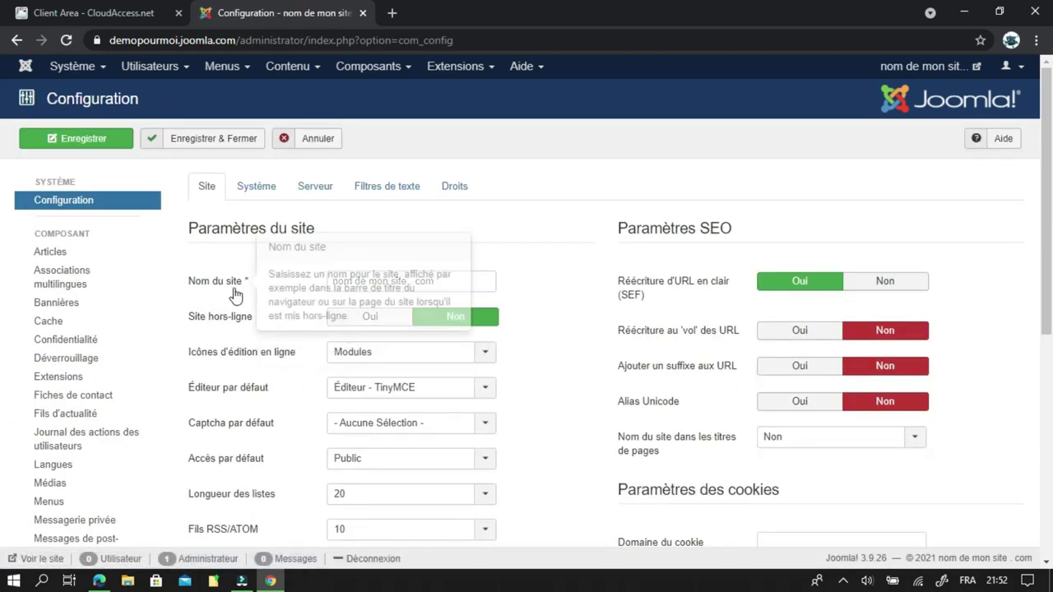
pyautogui.moveTo(466, 280); pyautogui.dragTo(310, 282)
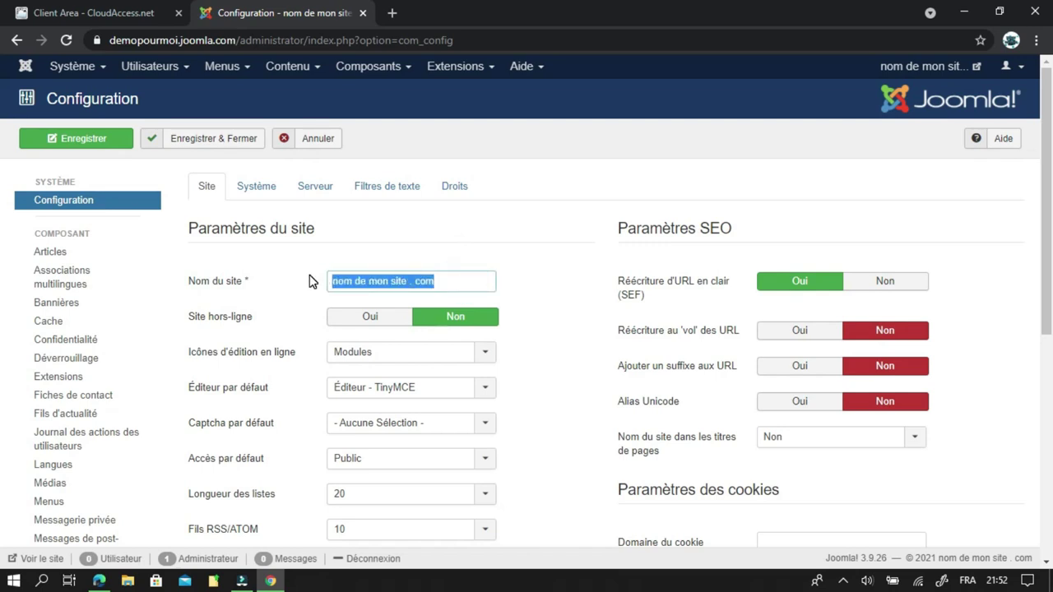
pyautogui.press('BackSpace')
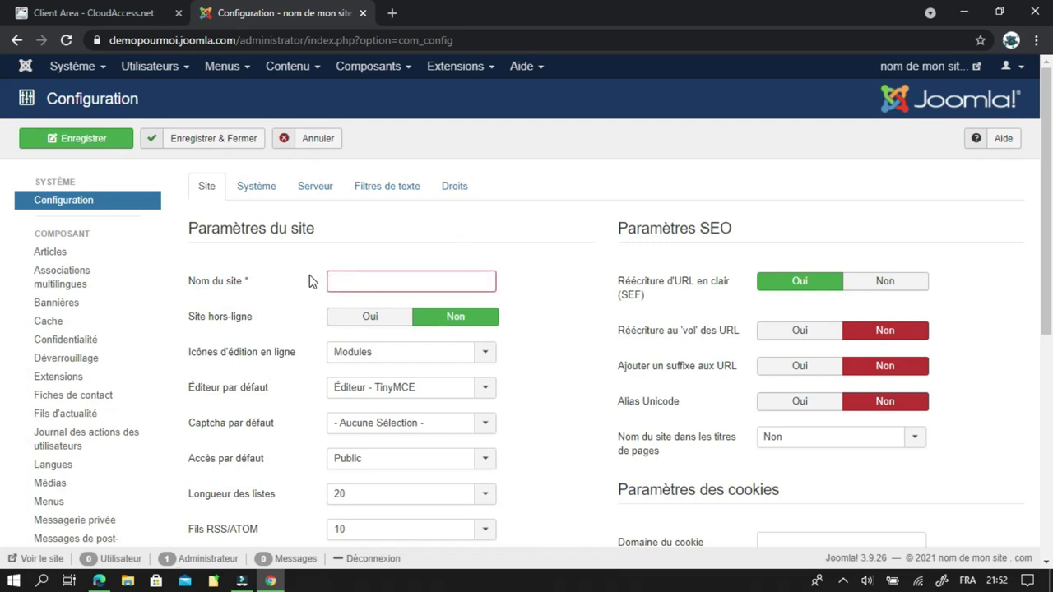
pyautogui.write('DE')
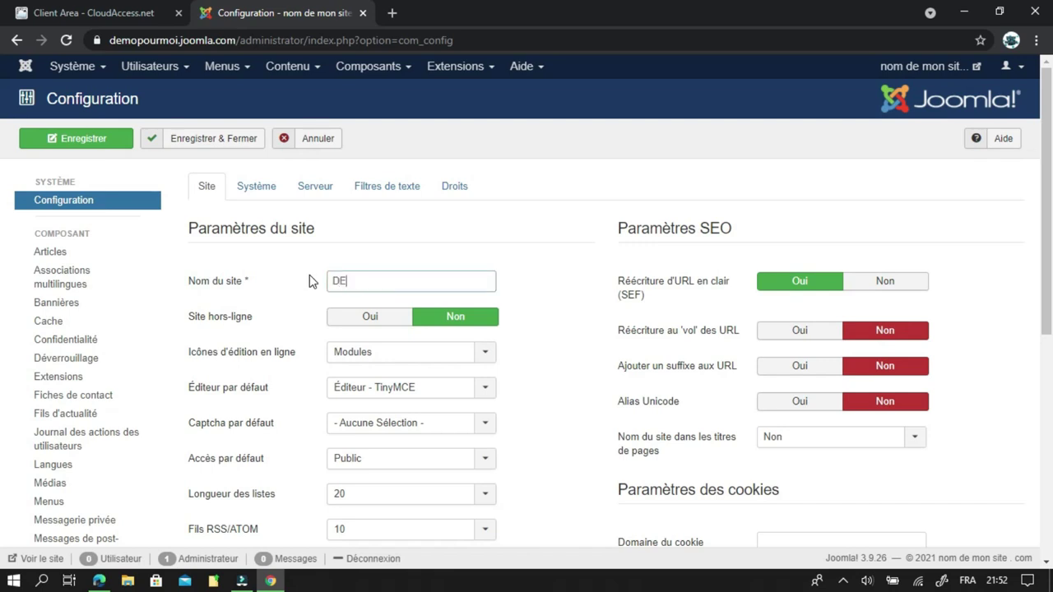
pyautogui.write('MO POUR MOI')
# Review the remaining site, metadata, SEO and cookie settings in the global configuration
pyautogui.scroll(-1, 523, 366)
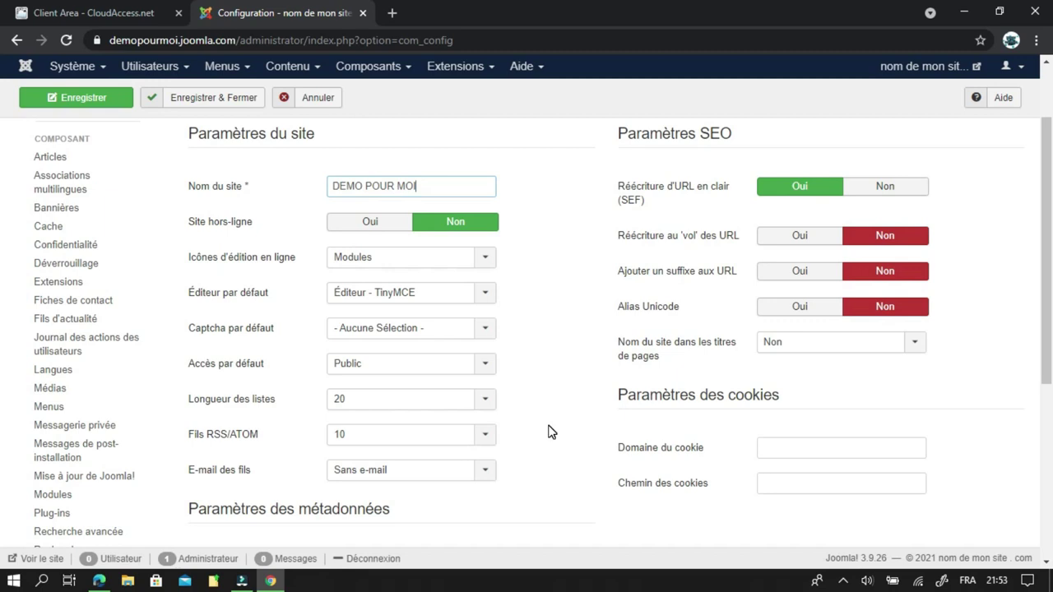
pyautogui.scroll(-1, 560, 454)
pyautogui.scroll(-2, 559, 455)
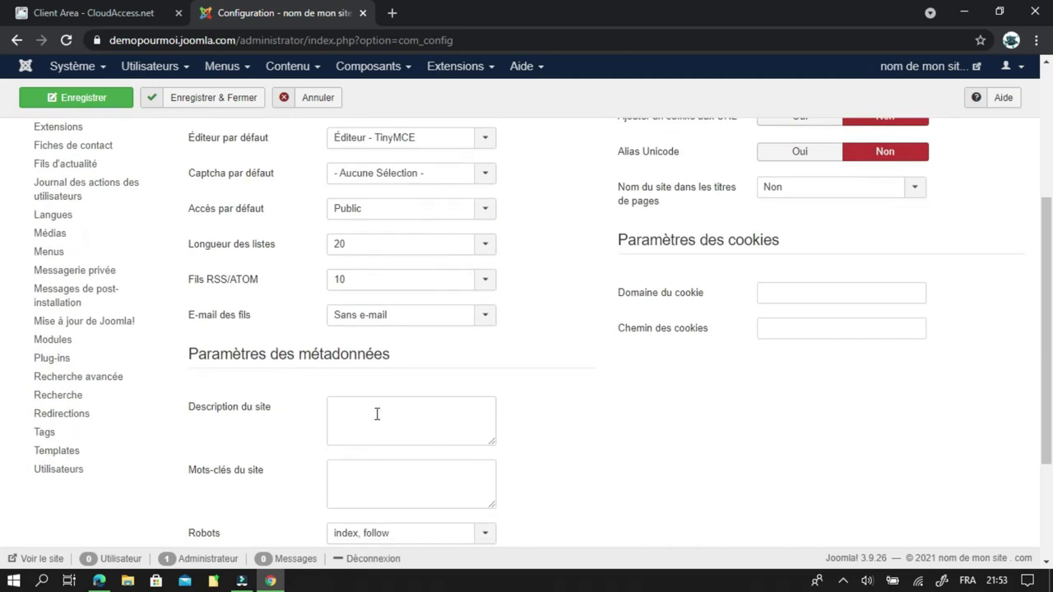
pyautogui.scroll(-1, 381, 477)
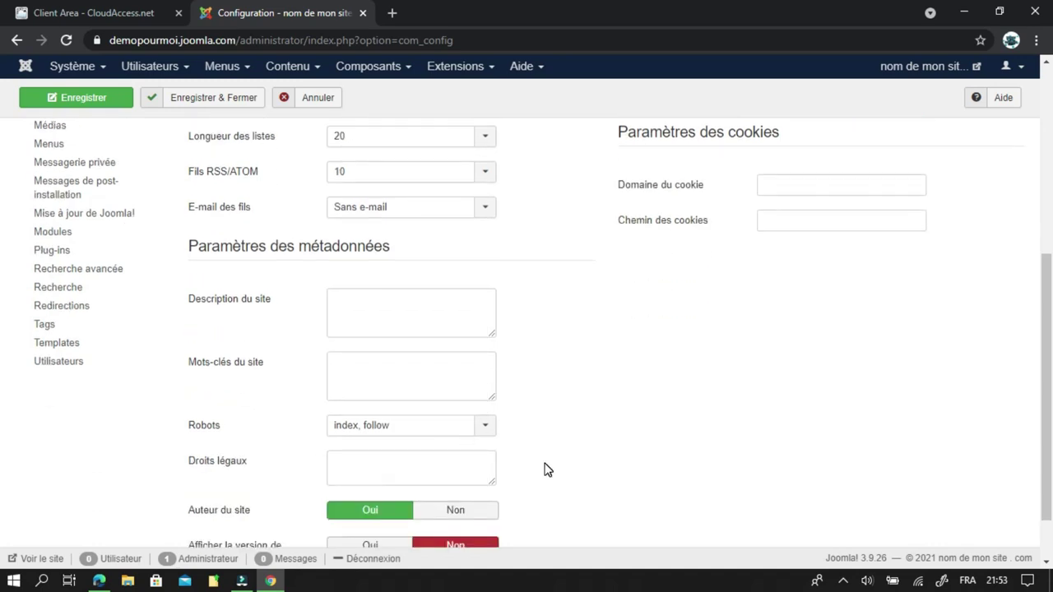
pyautogui.scroll(-1, 543, 468)
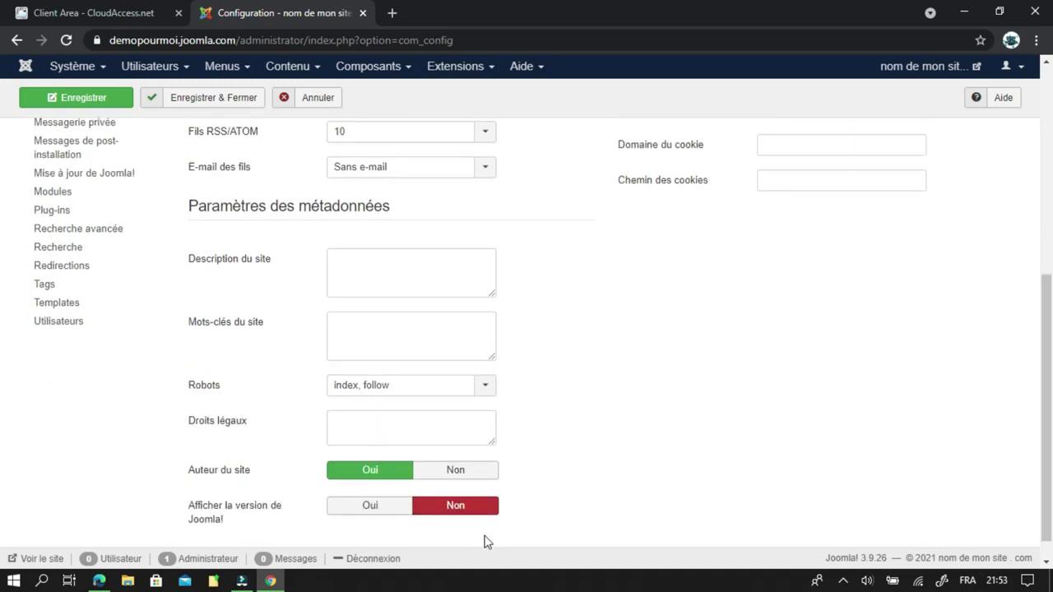
pyautogui.scroll(2, 676, 394)
pyautogui.scroll(3, 676, 393)
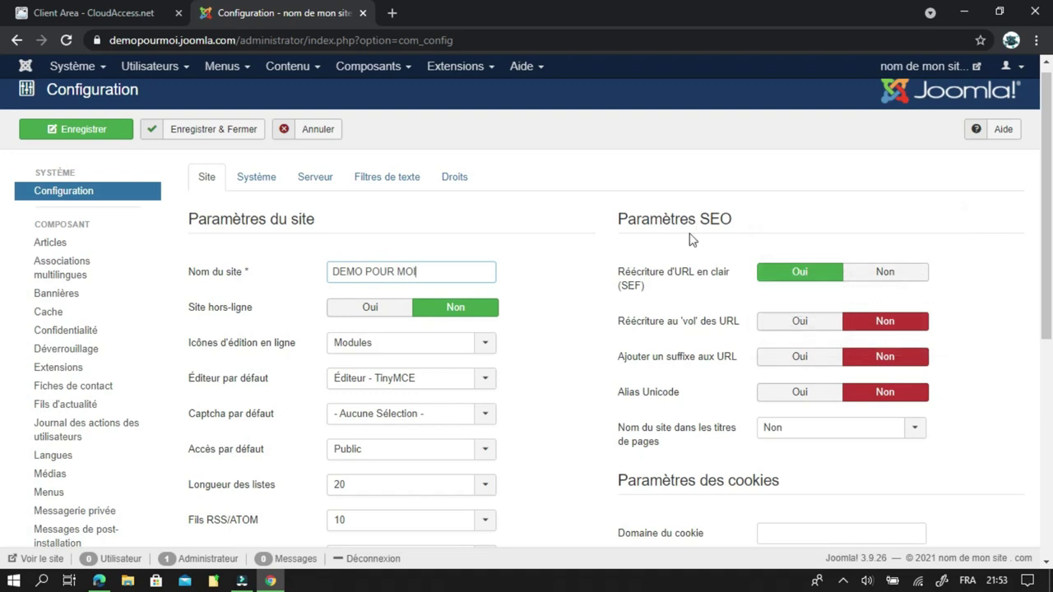
pyautogui.scroll(-2, 574, 473)
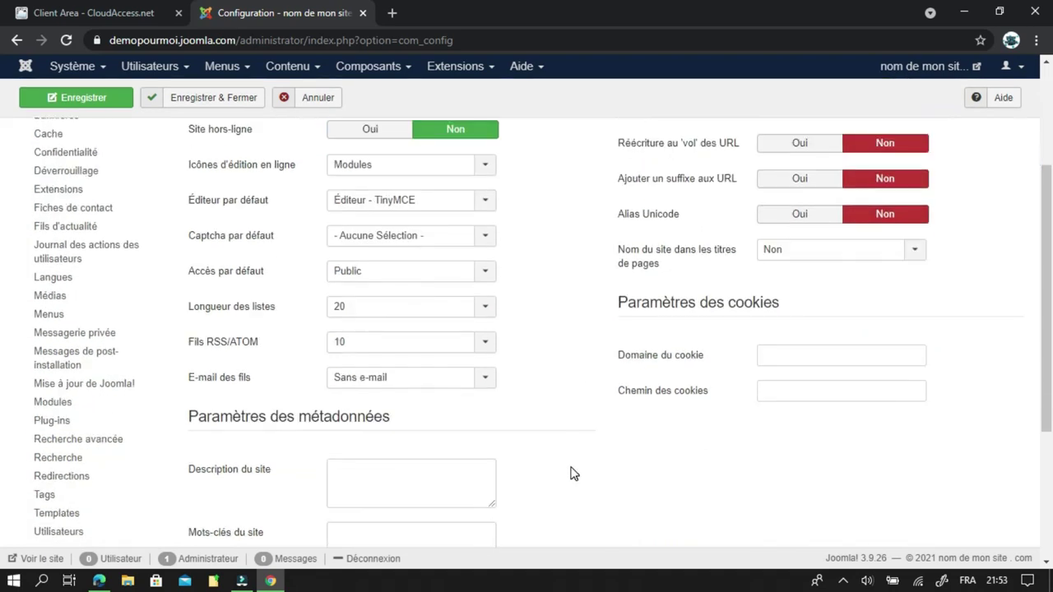
pyautogui.scroll(1, 602, 448)
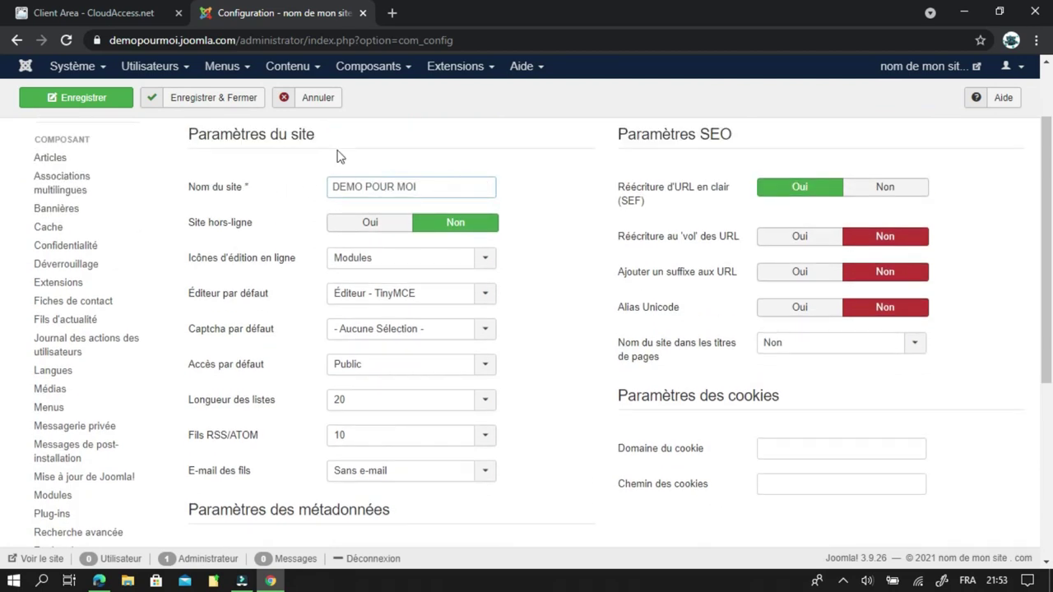
# Save the global configuration and close it to return to the administration panel
pyautogui.click(83, 105)
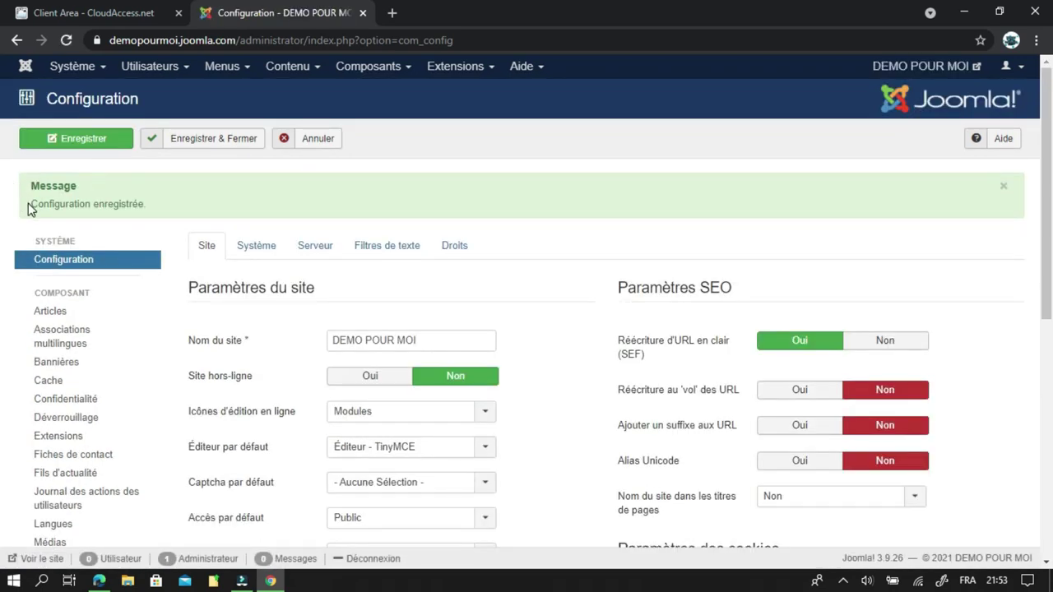
pyautogui.moveTo(31, 203); pyautogui.dragTo(163, 203)
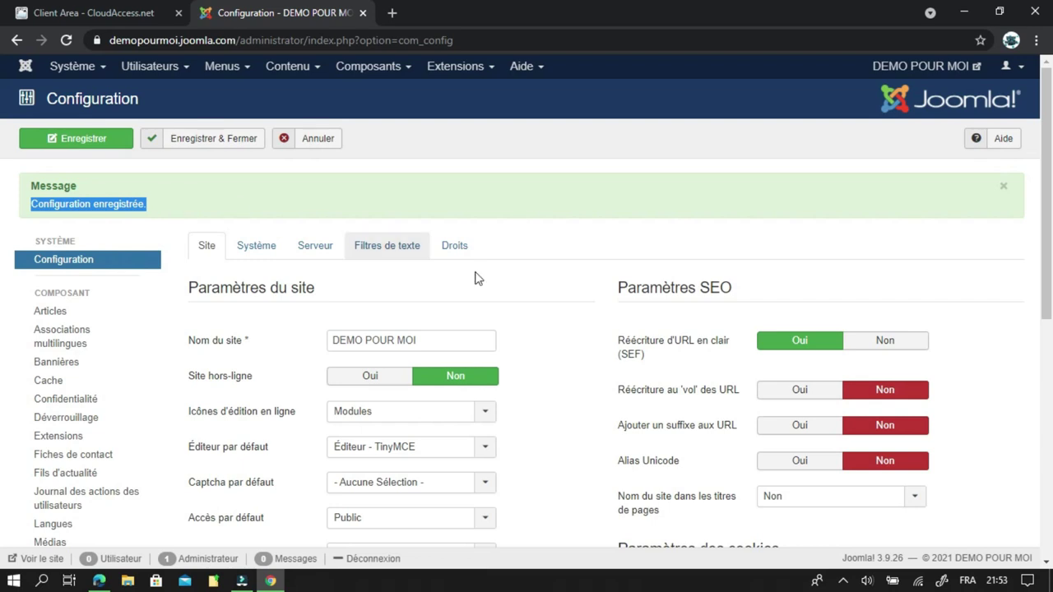
pyautogui.click(542, 325)
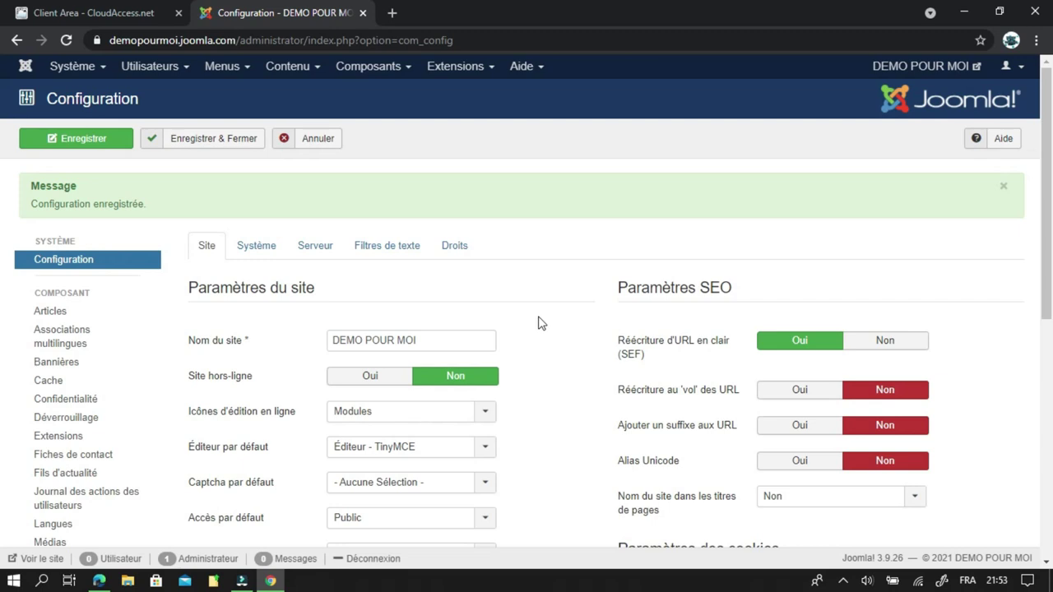
pyautogui.click(209, 145)
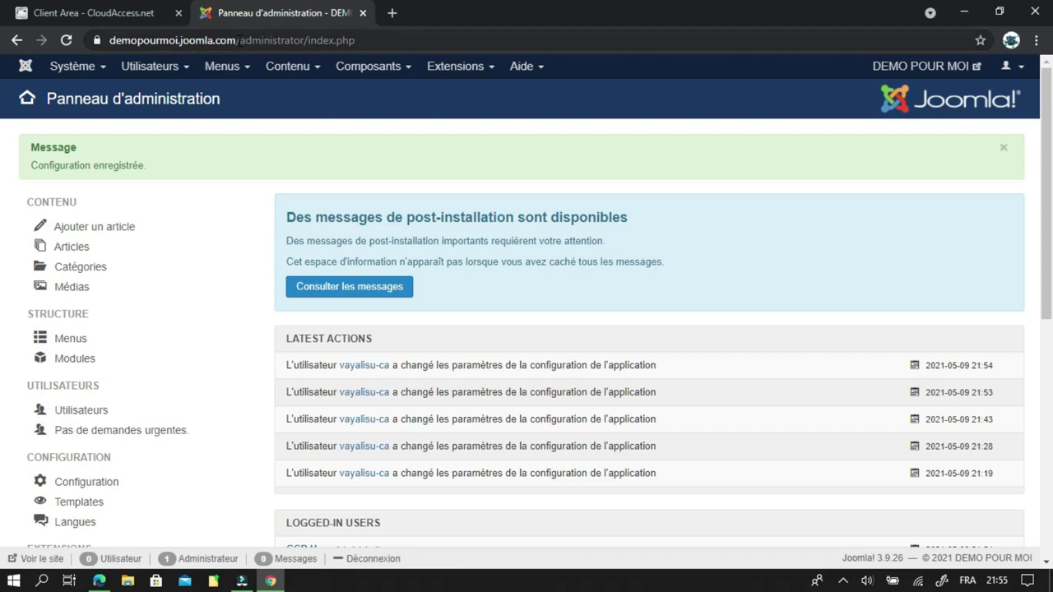
# Open the public site demopourmoi.joomla.com in a new tab from the CloudAccess client area
pyautogui.moveTo(236, 40); pyautogui.dragTo(110, 39)
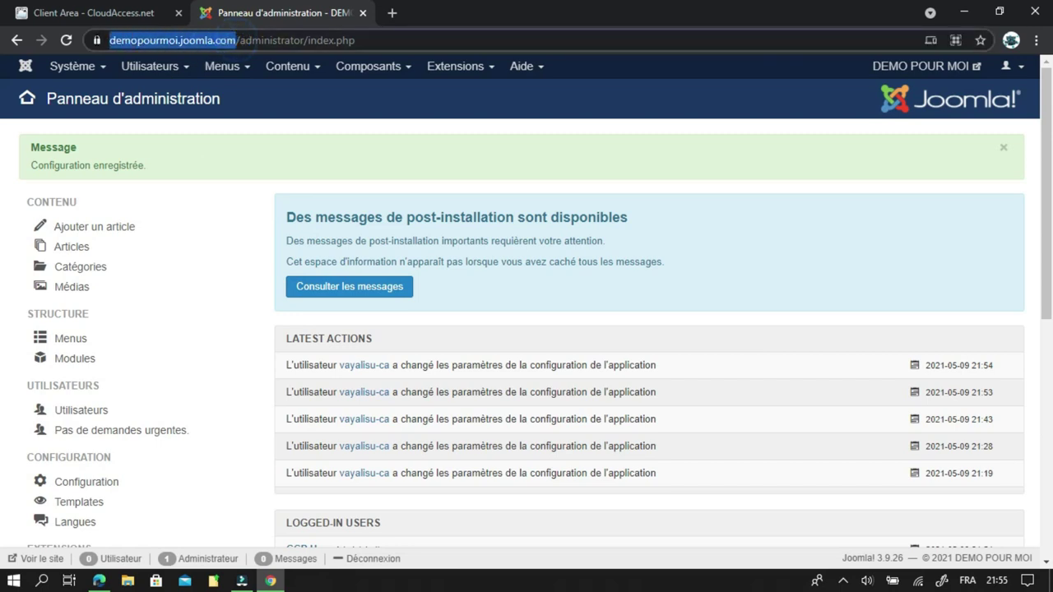
pyautogui.click(97, 15)
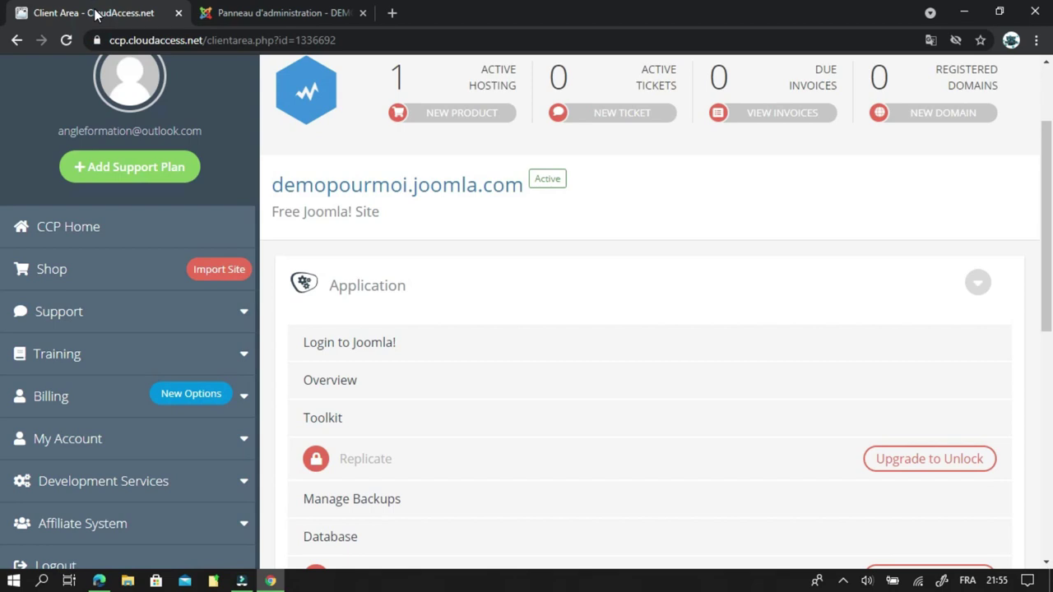
pyautogui.click(395, 188)
pyautogui.click(427, 10)
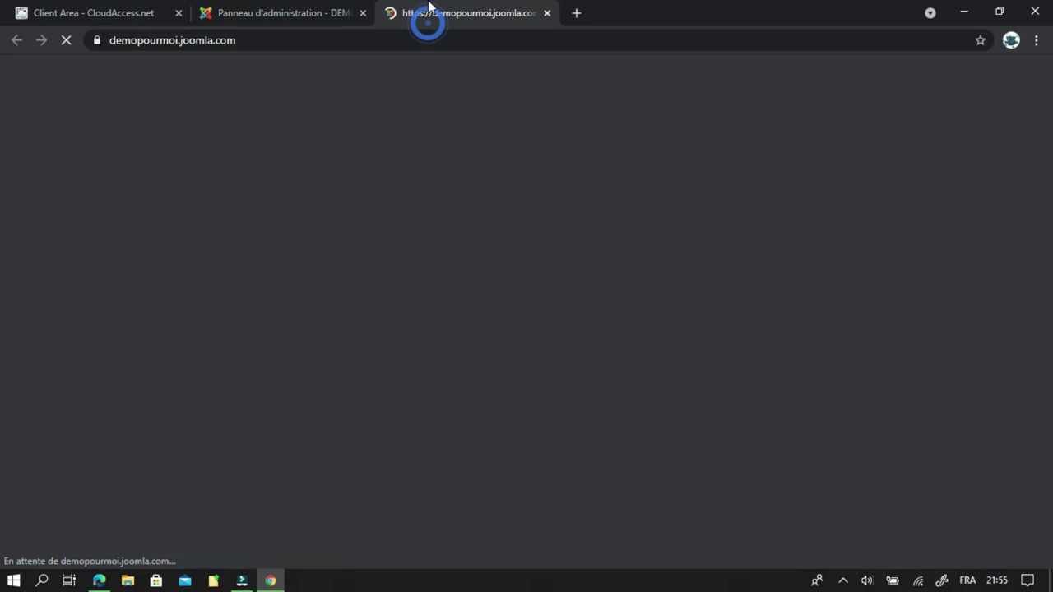